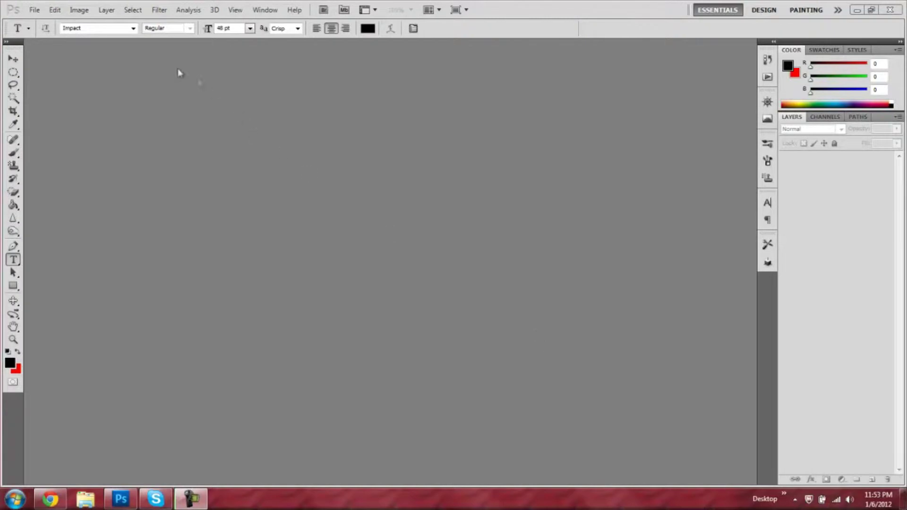
Step: Show the Animation (Frames) panel from the Window menu
click(265, 11)
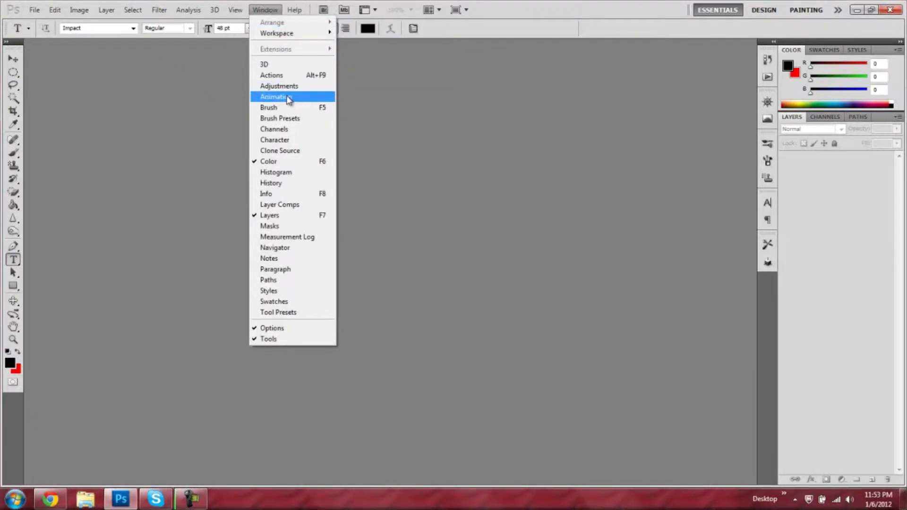
click(288, 98)
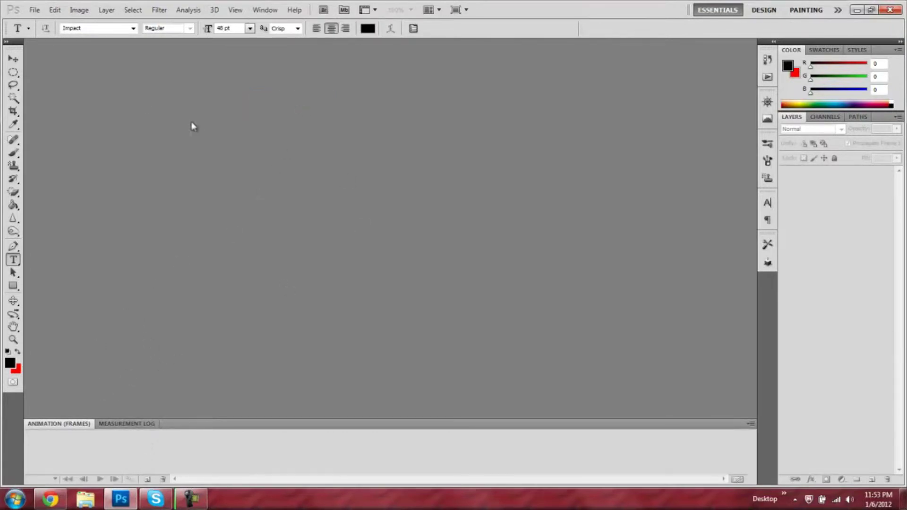
Step: Create a new white document 900 pixels wide and 900 pixels high
click(34, 10)
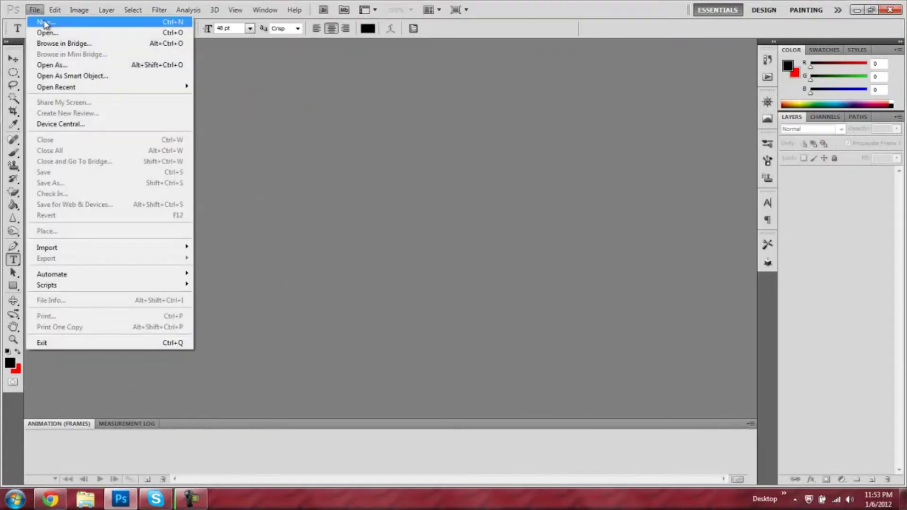
click(45, 24)
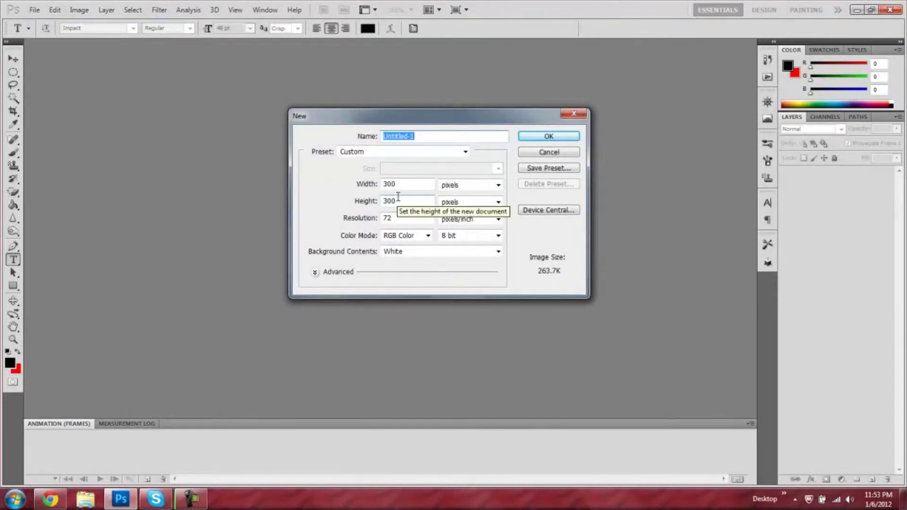
double_click(407, 184)
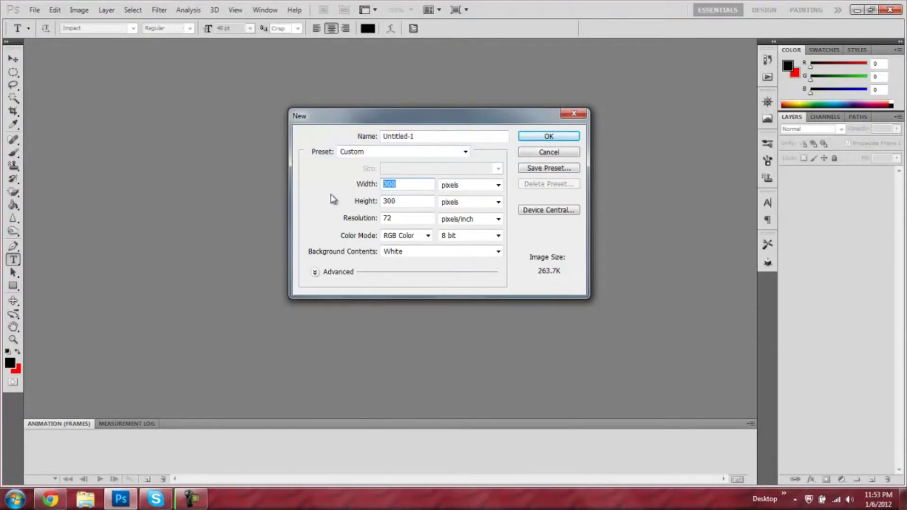
text(900)
key(Tab)
key(Tab)
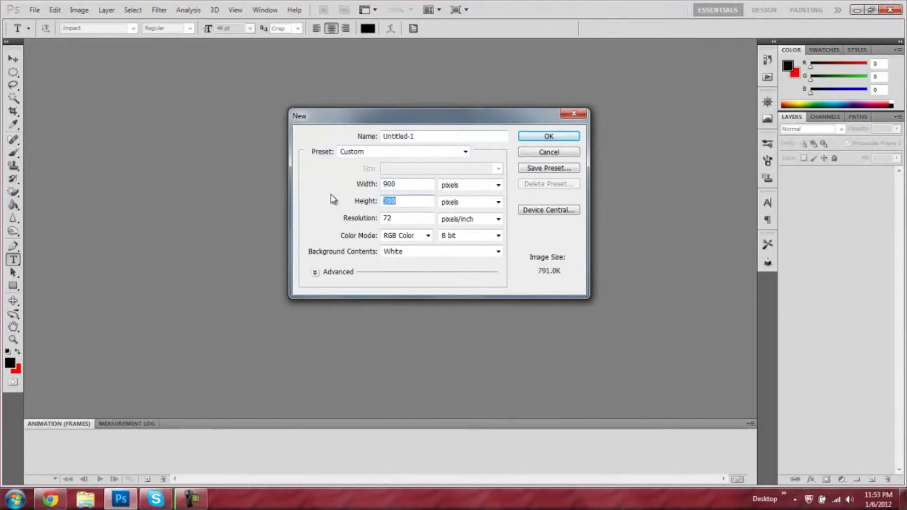
text(900)
key(Return)
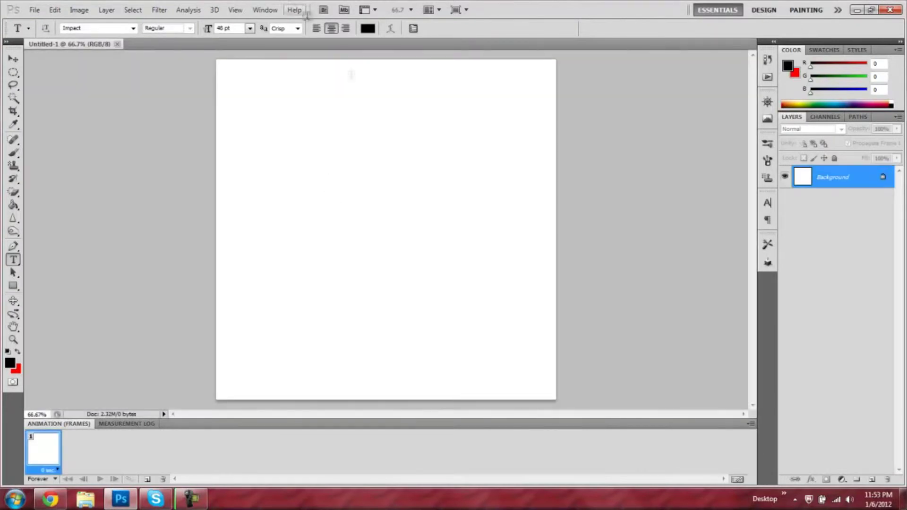
Step: Duplicate Background, delete the unlocked Layer 0, copy Background copy again, and hide Background copy 2
drag(845, 176, 877, 481)
drag(883, 198, 888, 478)
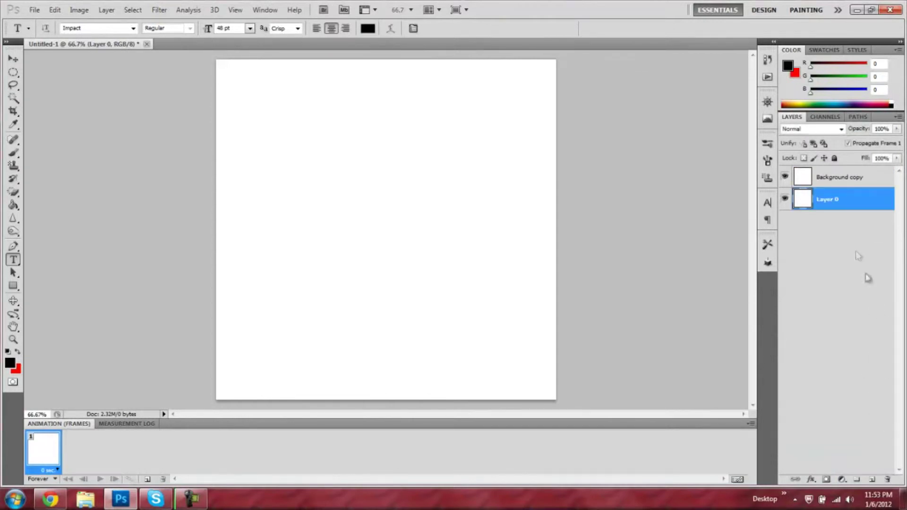
drag(845, 199, 886, 479)
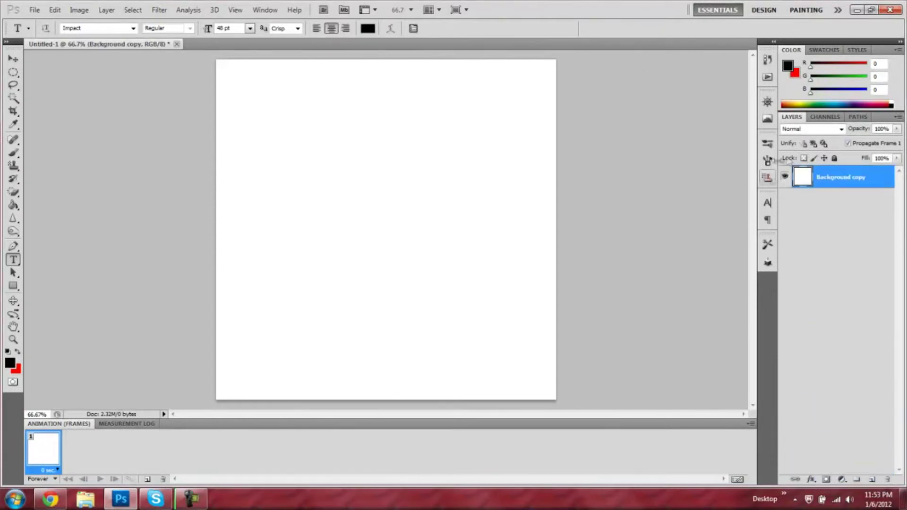
drag(845, 177, 875, 482)
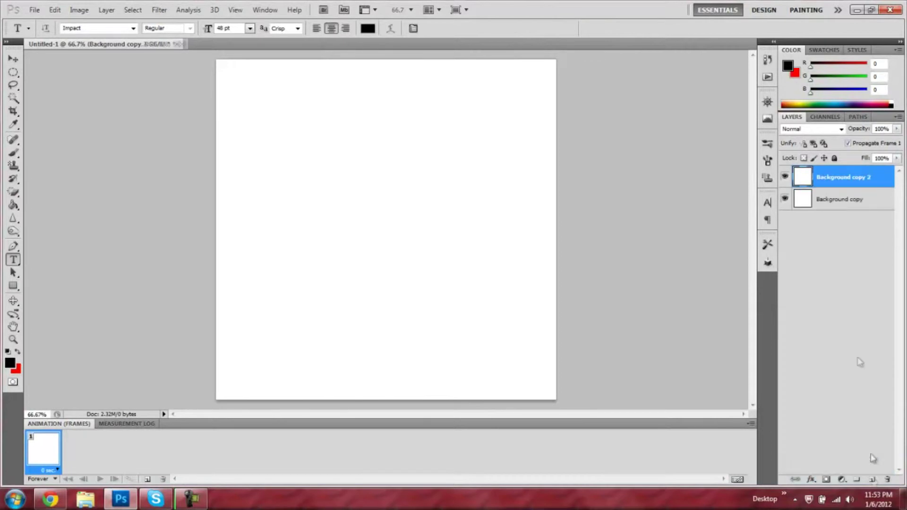
click(844, 222)
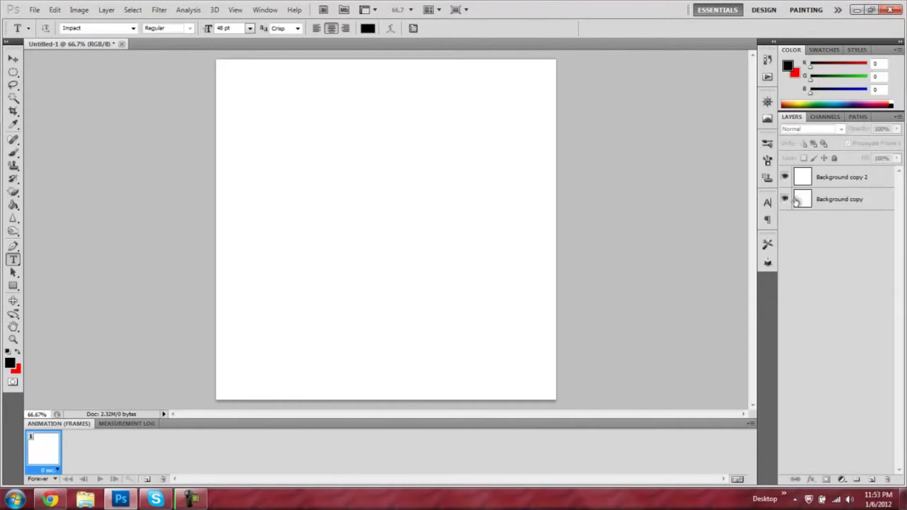
click(785, 178)
Step: Fill the Background copy layer with black using the Paint Bucket
click(13, 204)
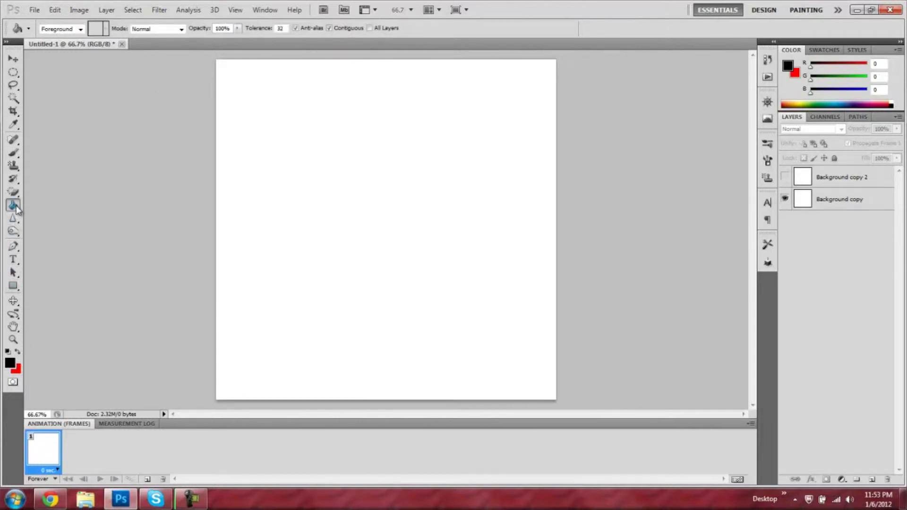
click(38, 214)
click(307, 214)
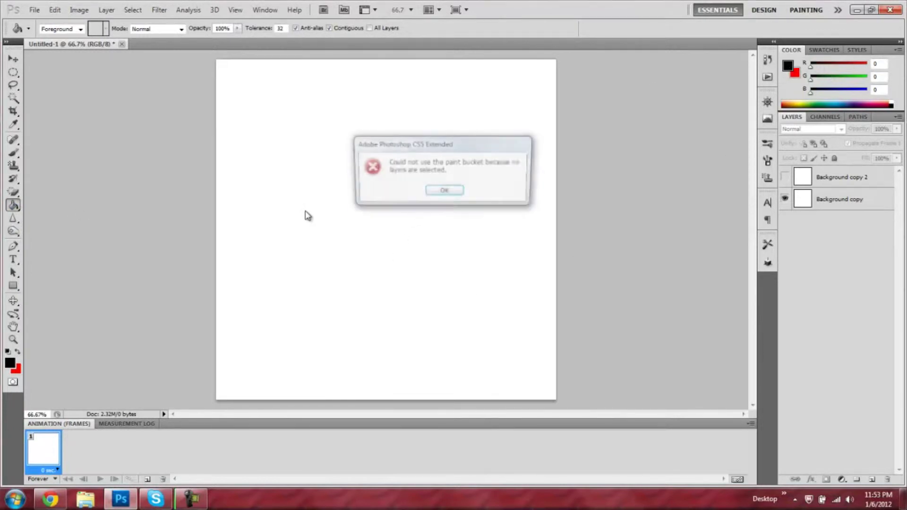
click(444, 191)
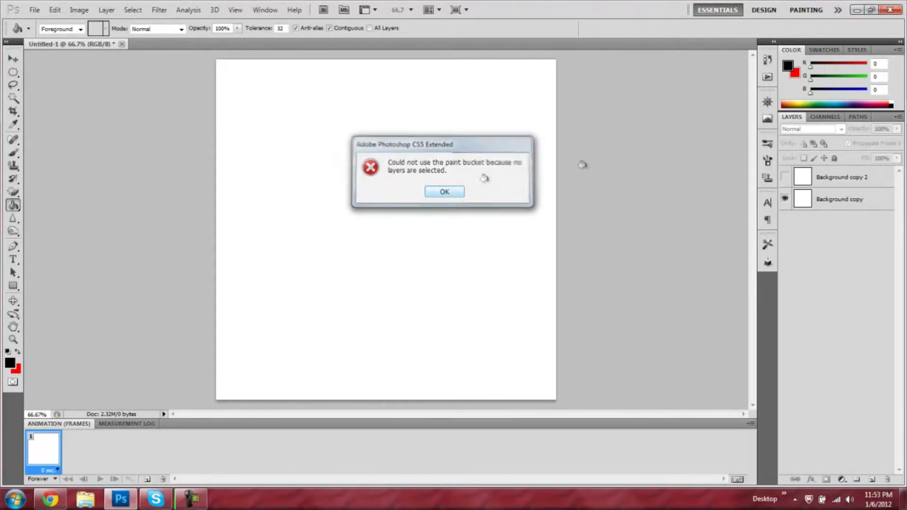
click(828, 198)
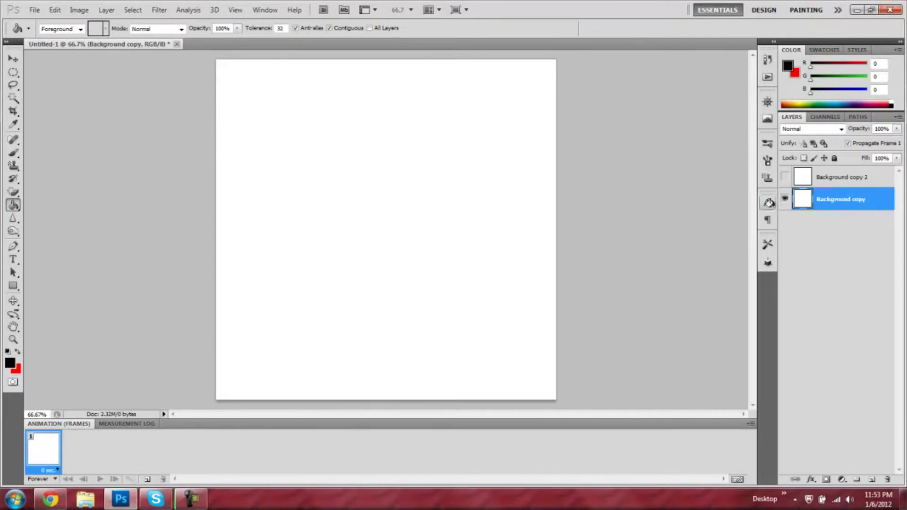
click(386, 217)
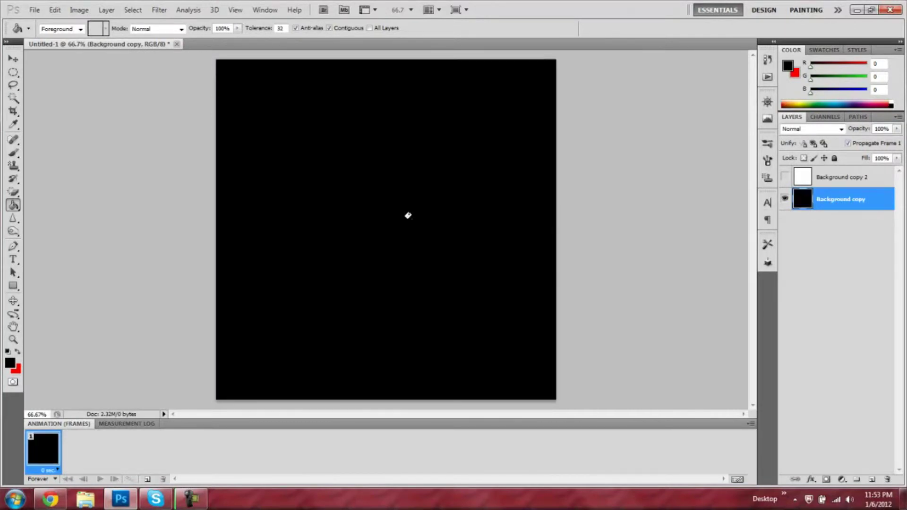
Step: Hide the black Background copy layer and show the white Background copy 2
click(817, 187)
click(785, 199)
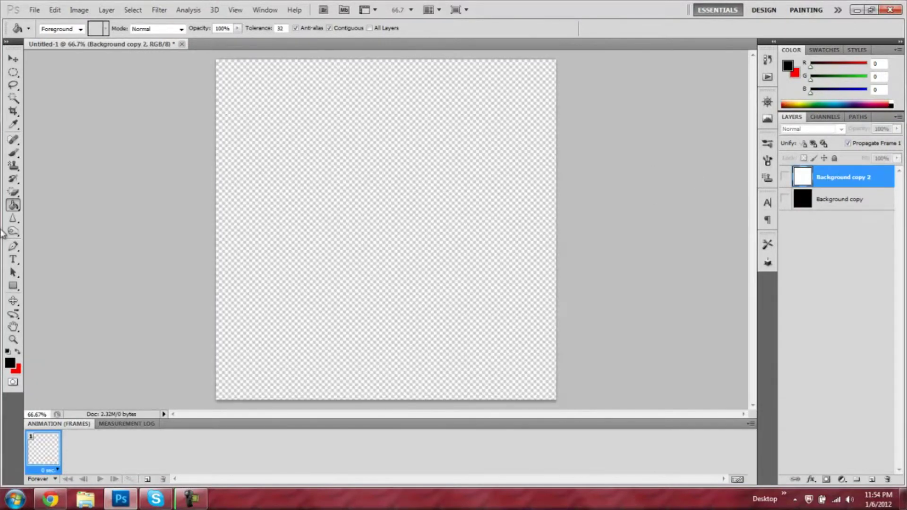
click(785, 178)
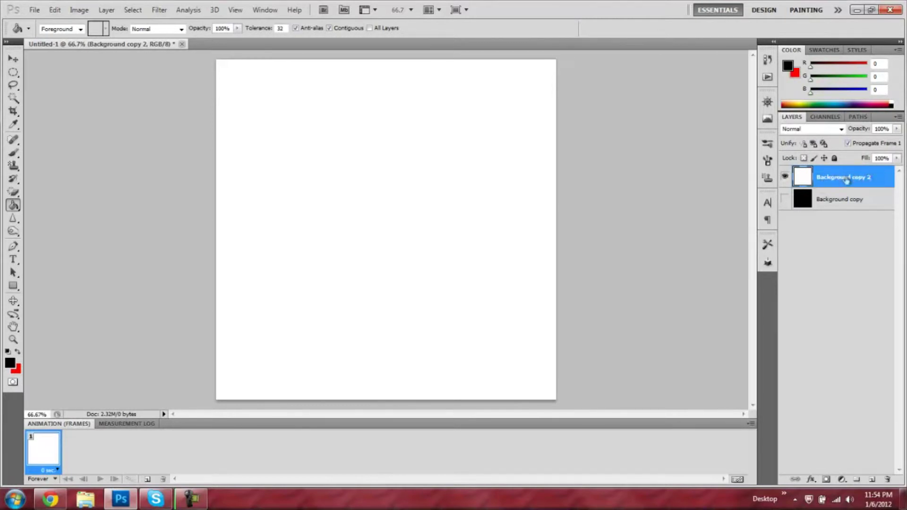
click(14, 205)
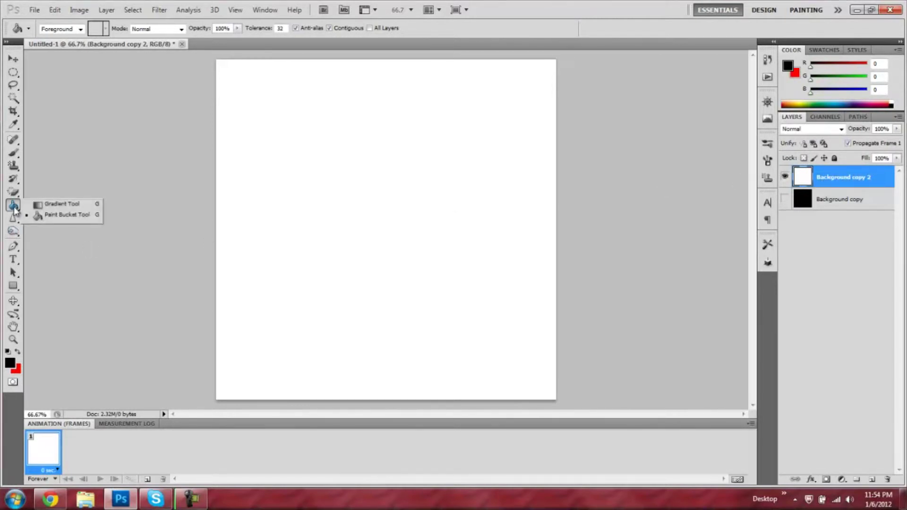
Step: Set the foreground colour to red (R 255) and fill Background copy 2 with it
click(784, 75)
click(789, 65)
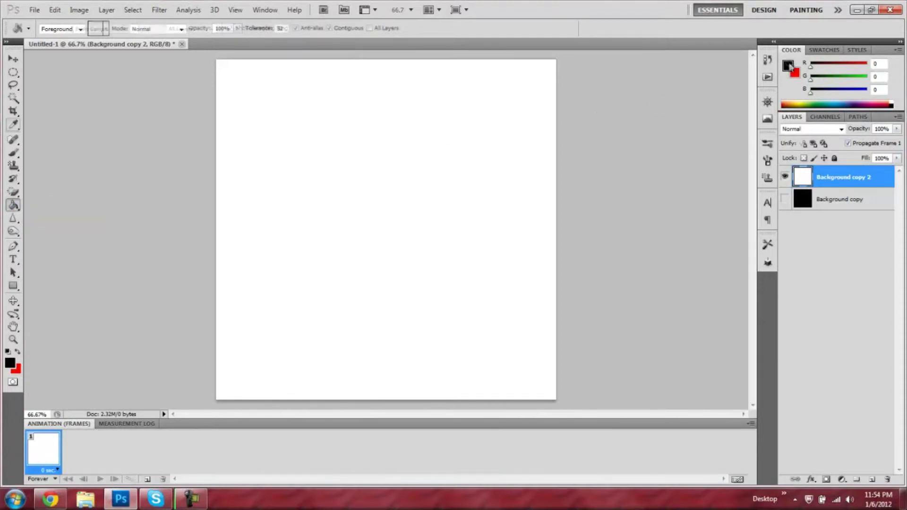
text(255)
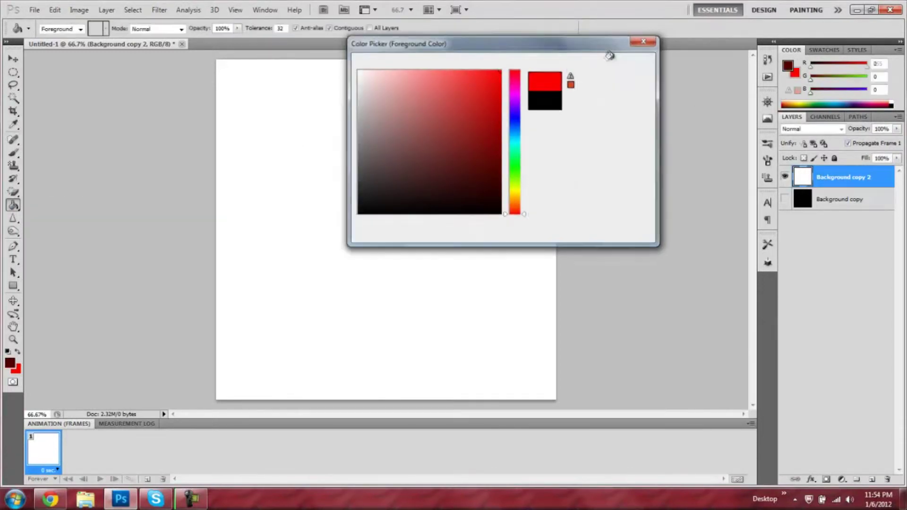
click(613, 63)
click(475, 133)
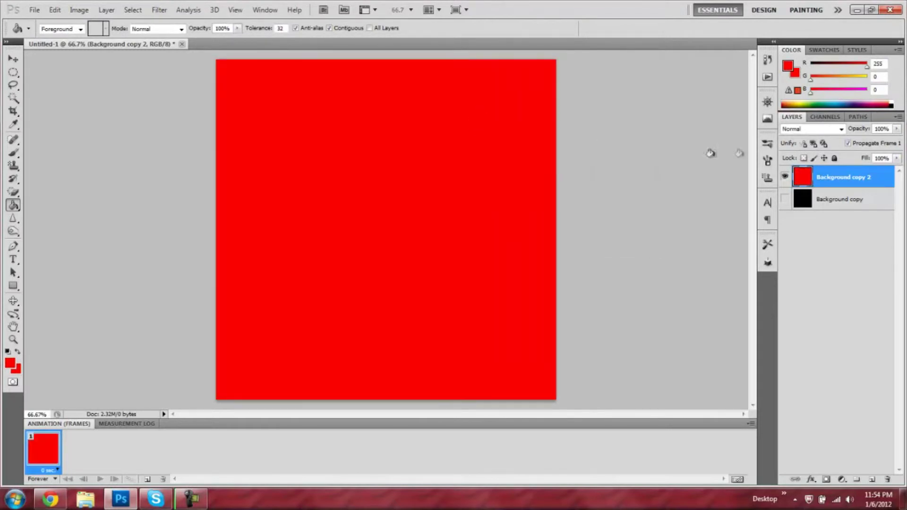
Step: Hide the red Background copy 2 and show the black Background copy layer
click(807, 202)
click(784, 177)
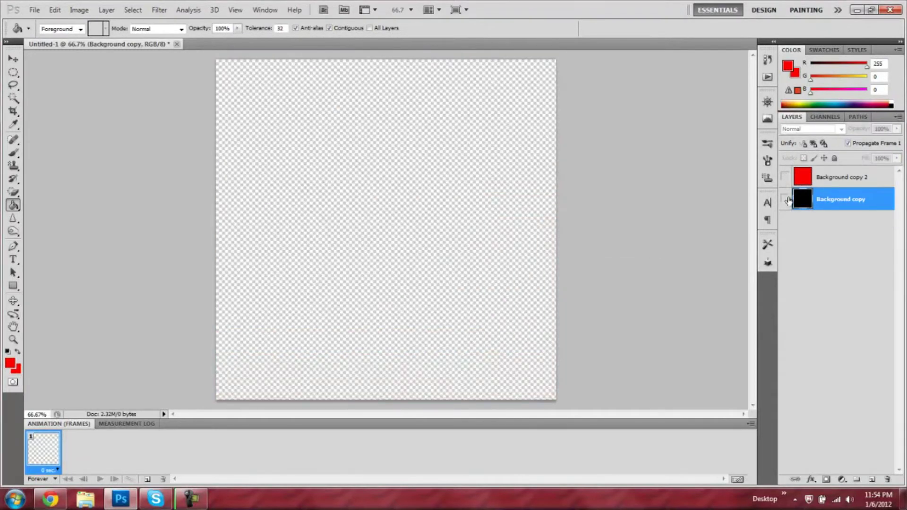
click(784, 199)
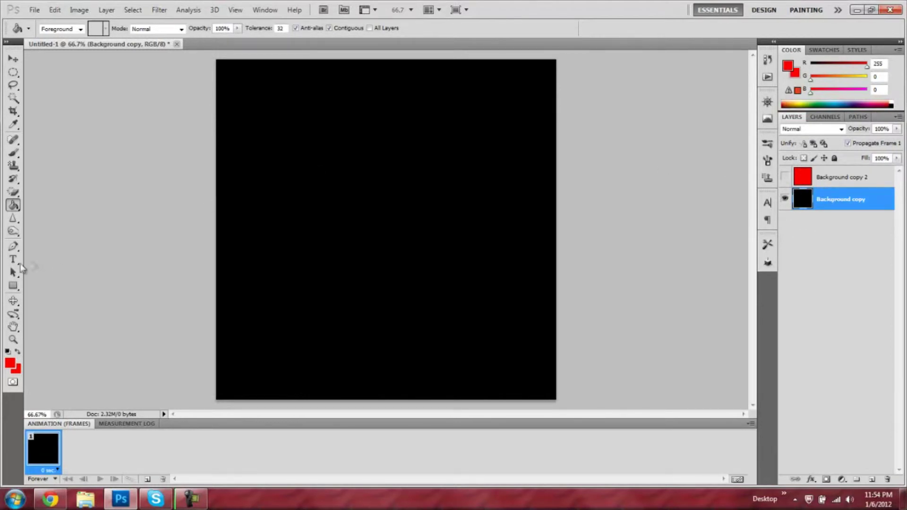
drag(14, 259, 49, 264)
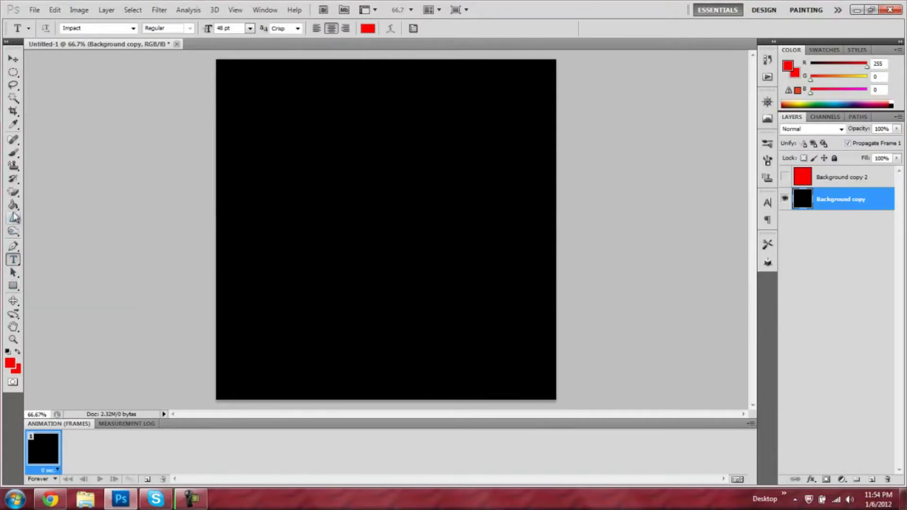
Step: Type 'IRecordin3D' in red Impact text near the upper left of the black canvas
click(265, 155)
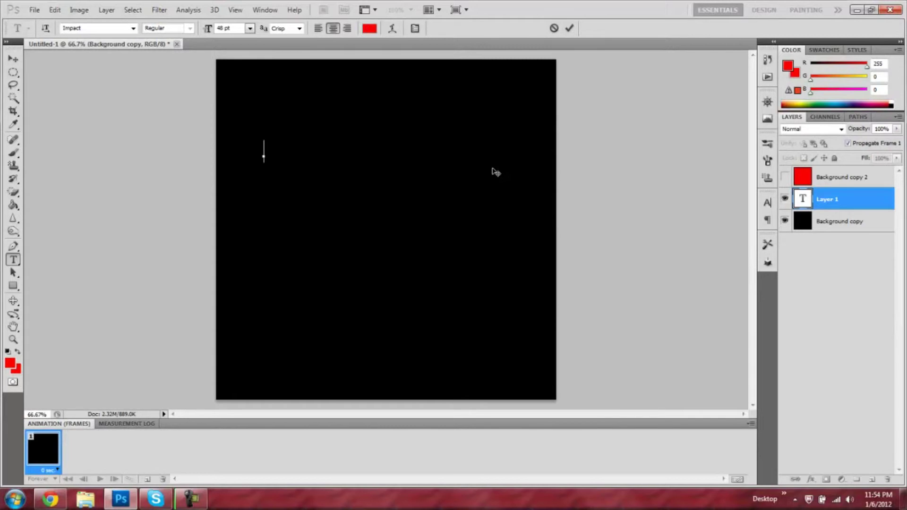
text(IRec)
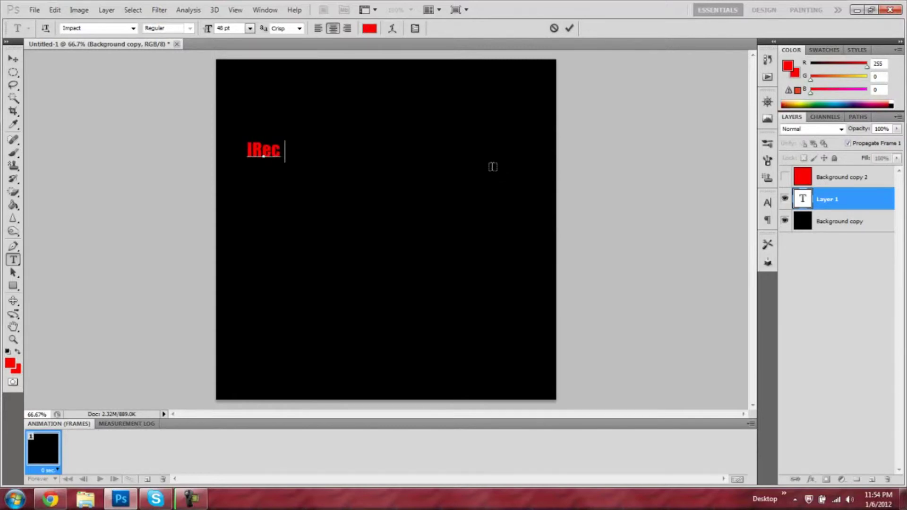
text(ordin3D)
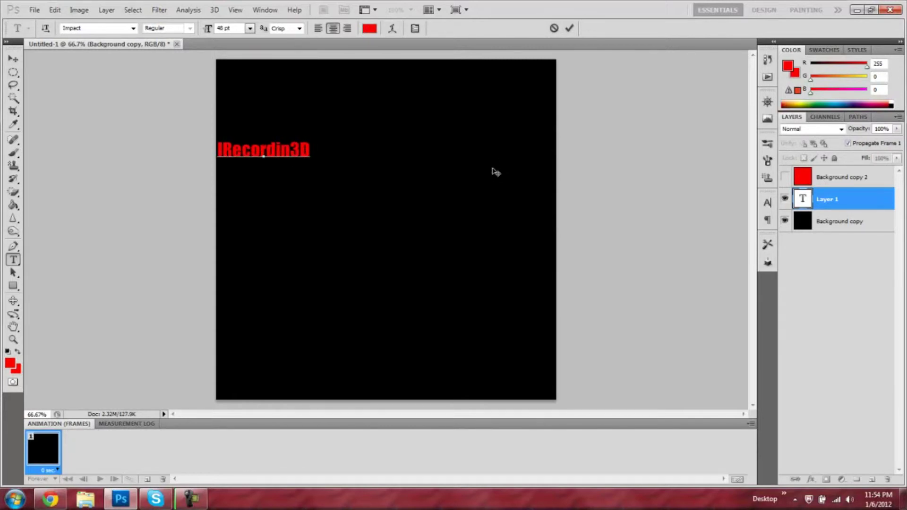
click(13, 59)
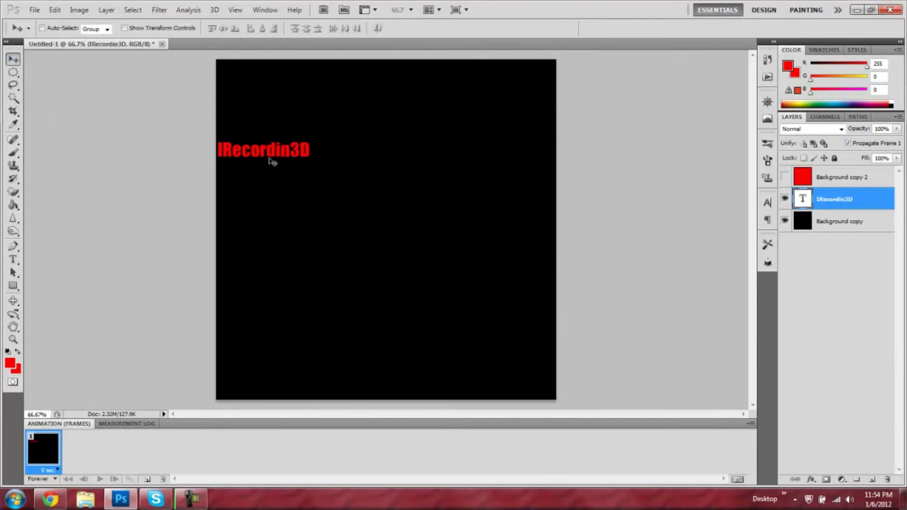
Step: Centre the IRecordin3D text, duplicate its layer, hide the copy, and add a second frame
drag(269, 160, 387, 231)
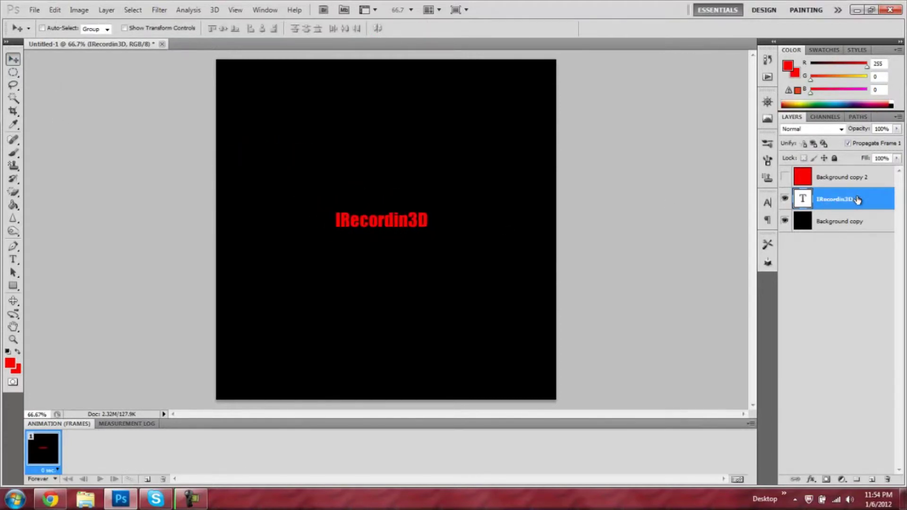
drag(395, 230, 387, 220)
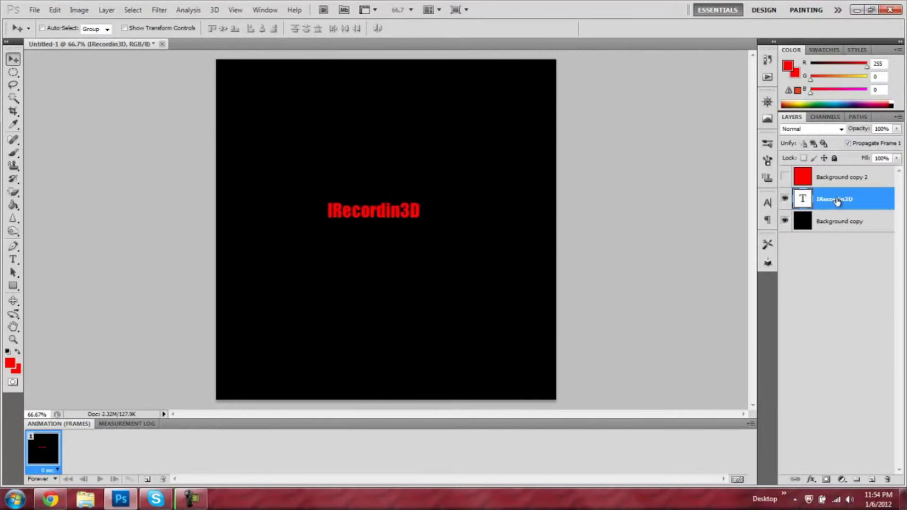
drag(835, 201, 872, 479)
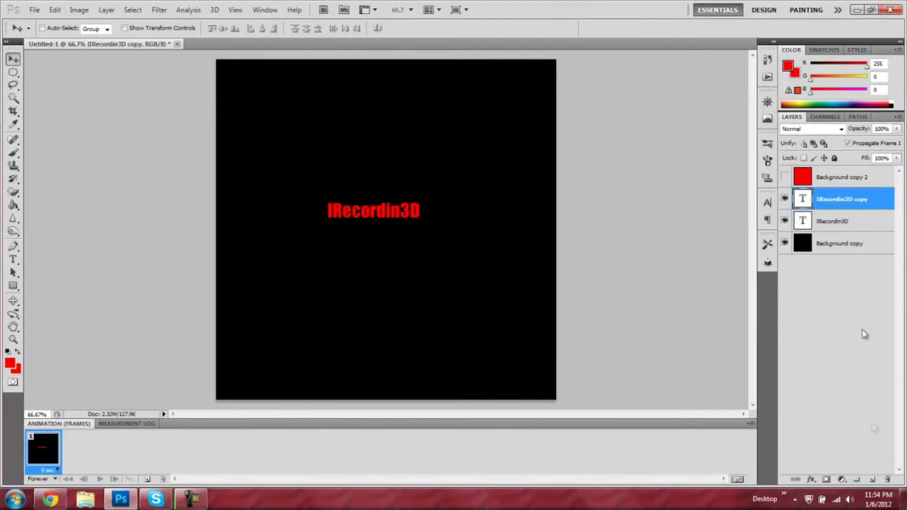
click(849, 222)
drag(415, 213, 408, 216)
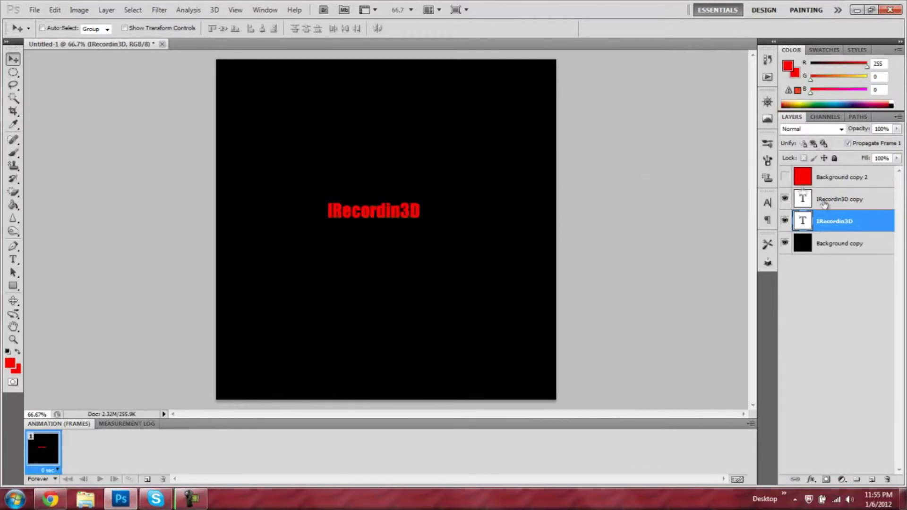
click(784, 201)
click(147, 479)
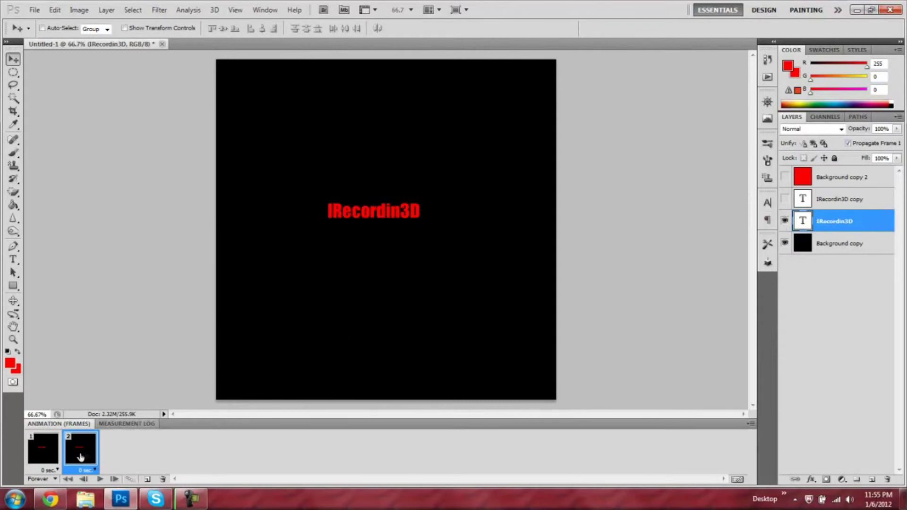
Step: On frame 2, show Background copy 2 and IRecordin3D copy; hide Background copy and the original text
click(846, 183)
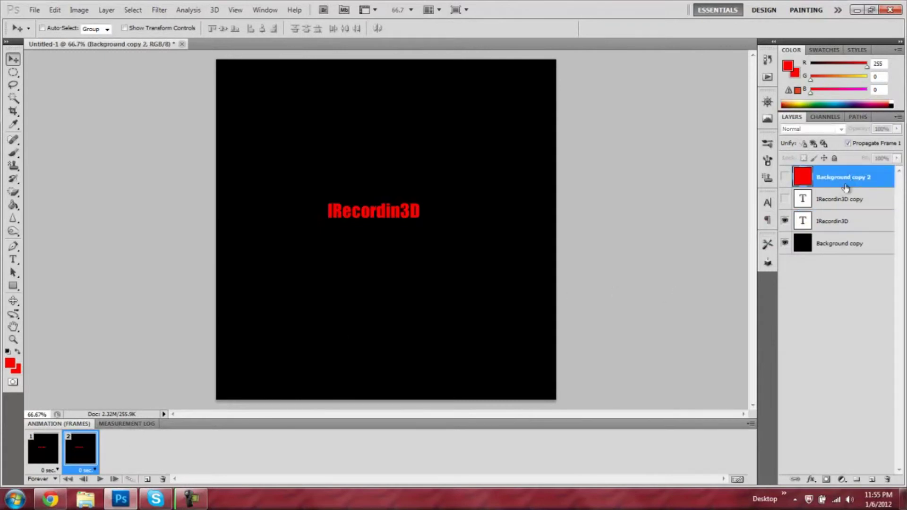
click(784, 221)
click(785, 243)
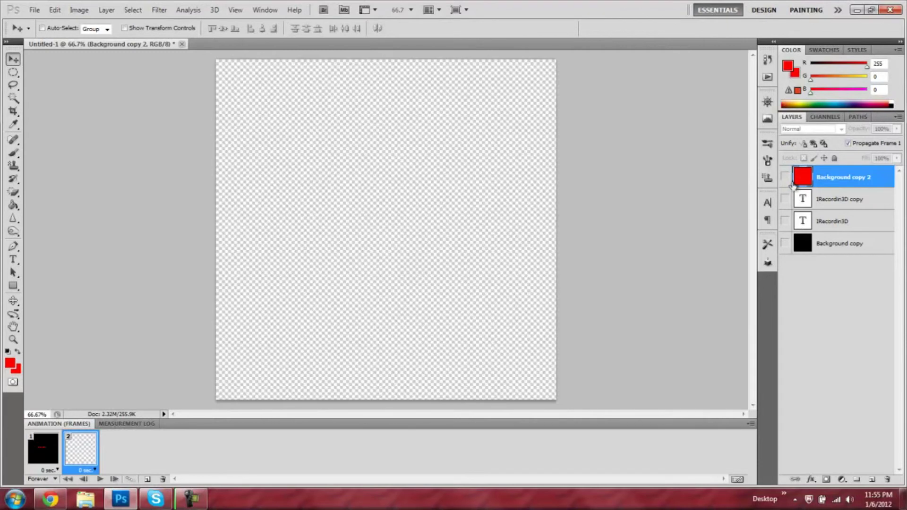
click(785, 199)
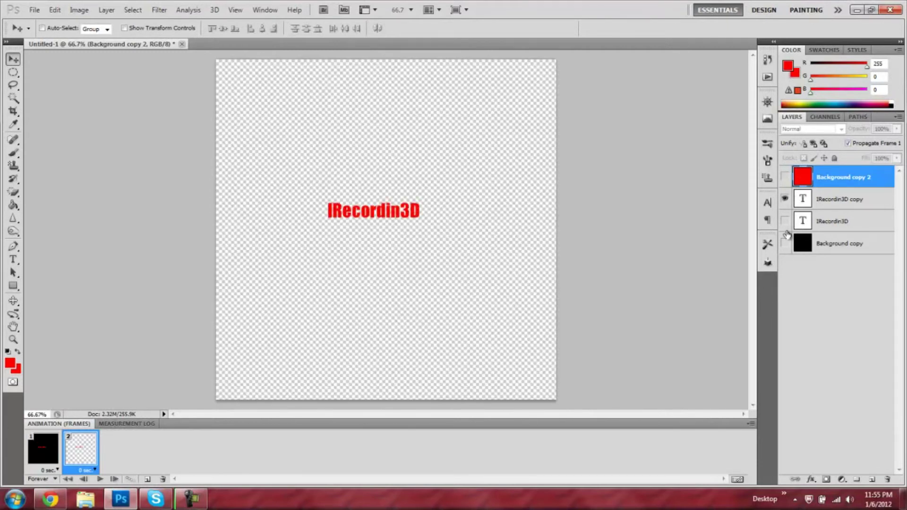
click(784, 180)
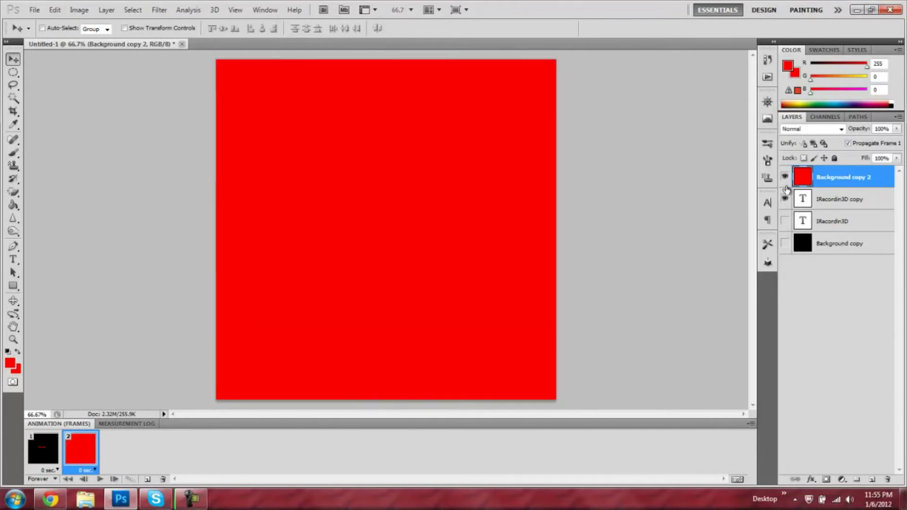
click(817, 201)
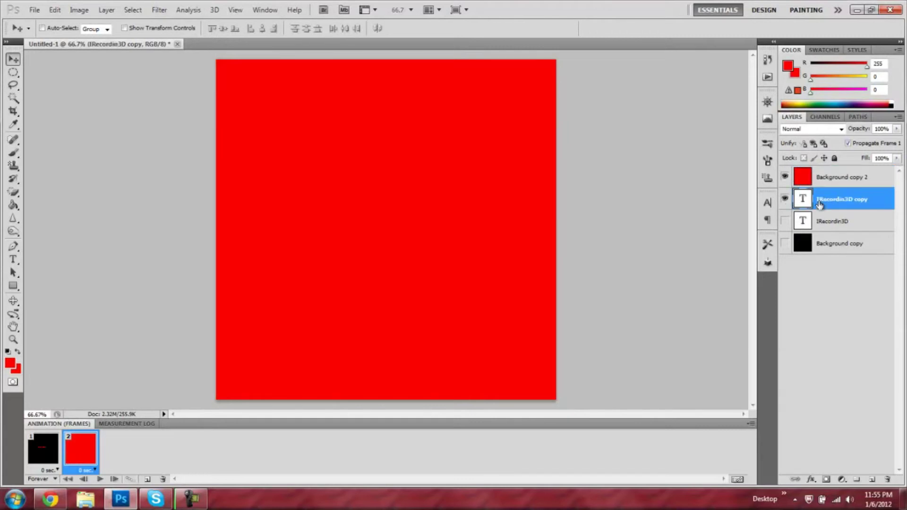
click(13, 260)
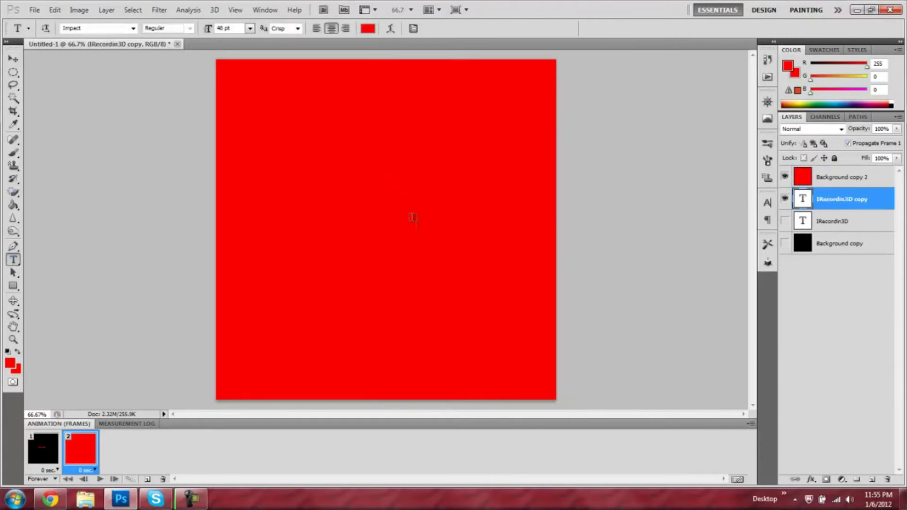
Step: Select all the IRecordin3D copy text and recolour it black (R 0)
click(391, 205)
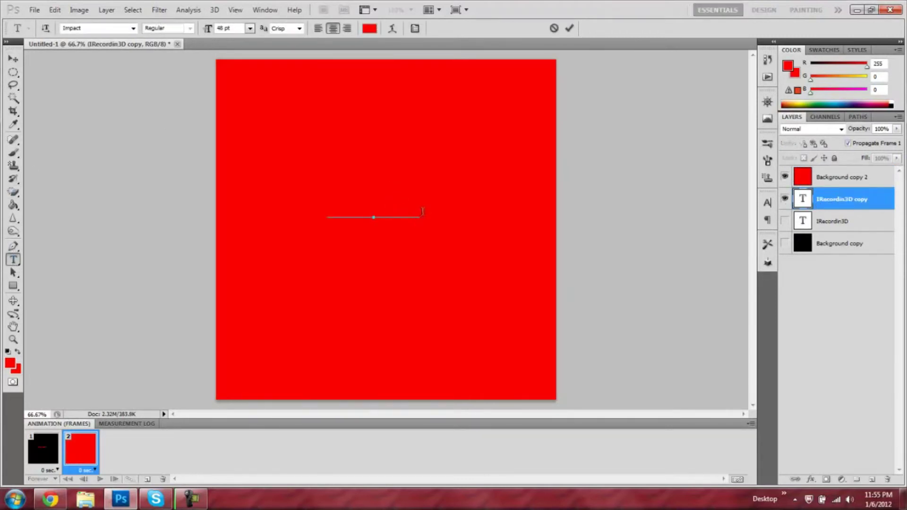
drag(424, 211, 315, 215)
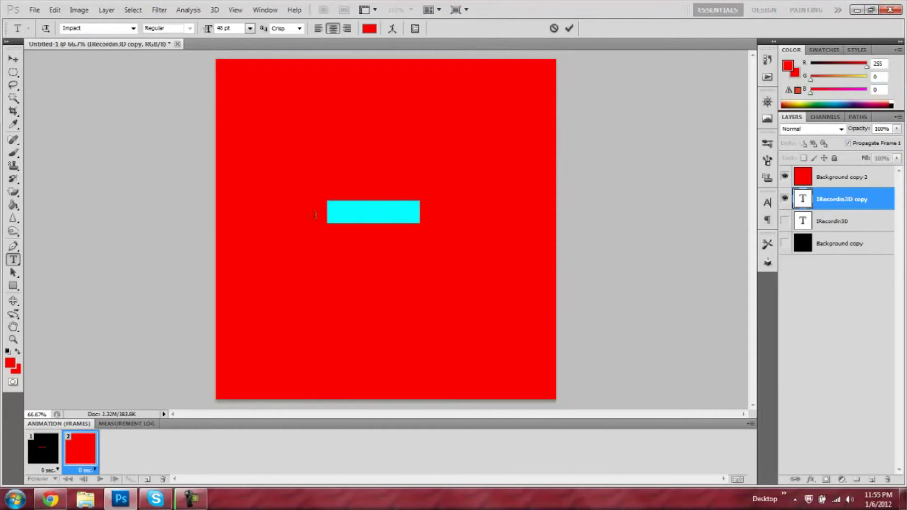
click(786, 68)
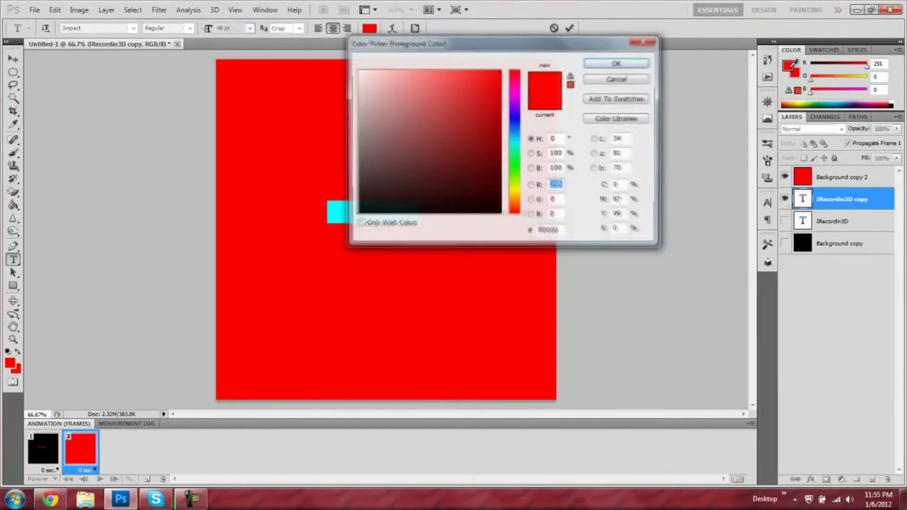
text(0)
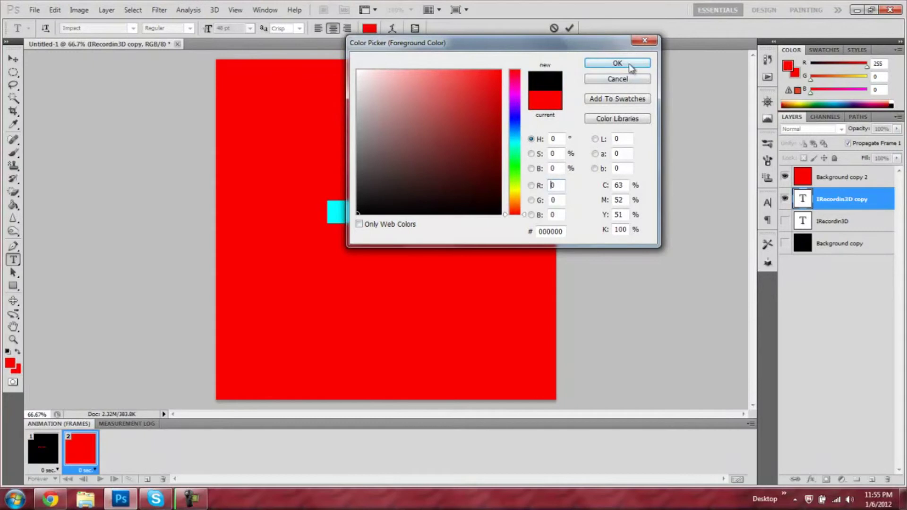
click(630, 66)
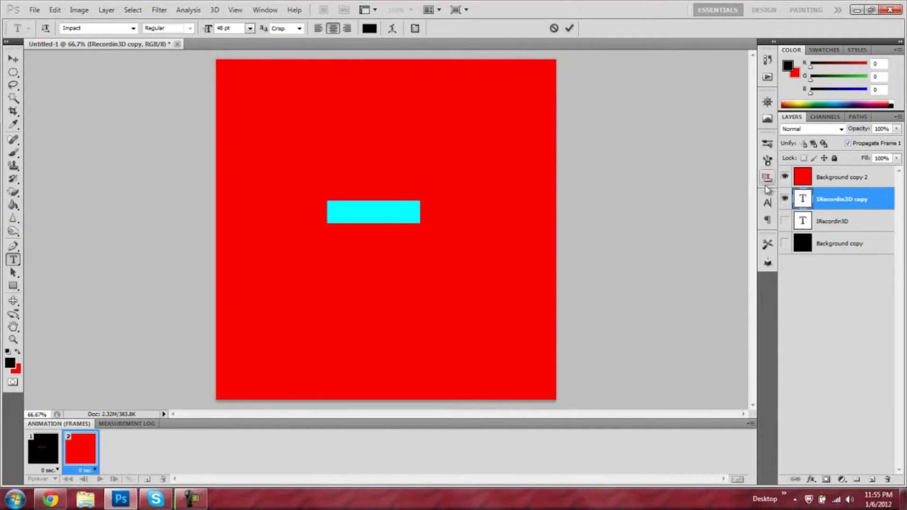
click(12, 61)
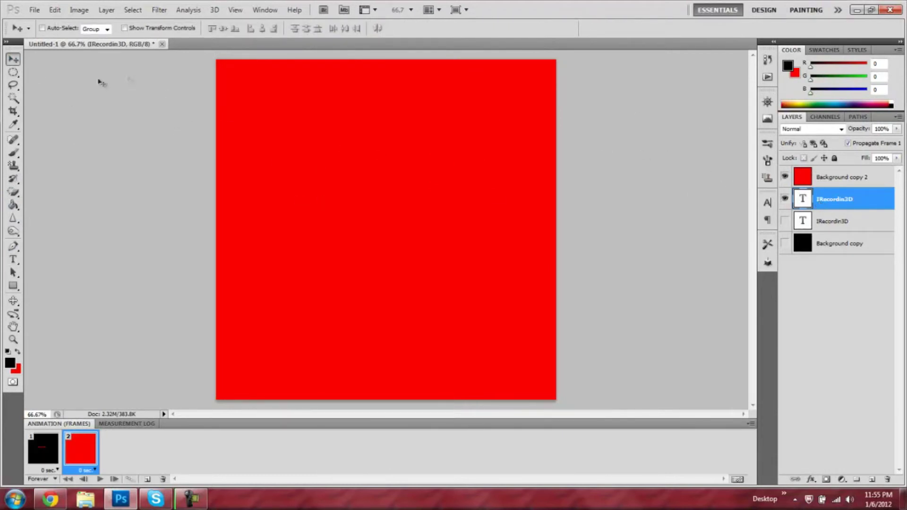
Step: Move the black IRecordin3D text layer above Background copy 2 in the Layers panel
click(13, 259)
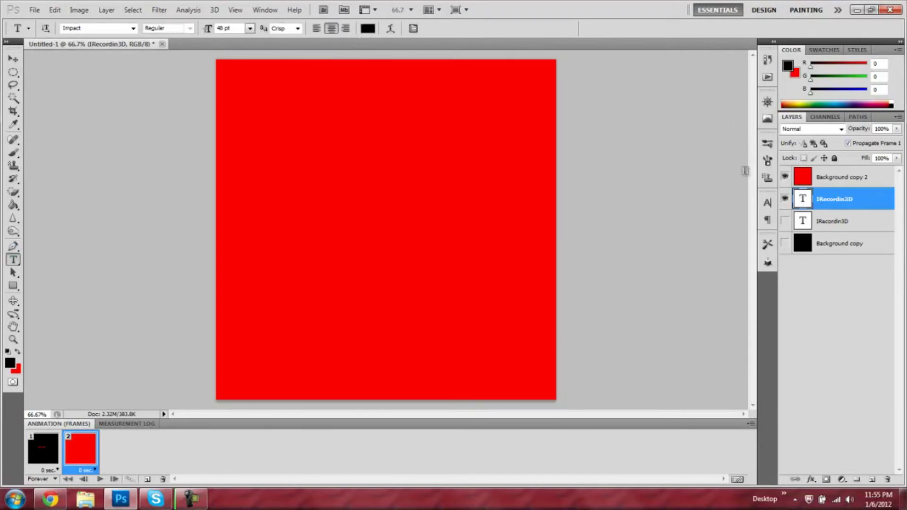
double_click(833, 203)
drag(824, 202, 835, 173)
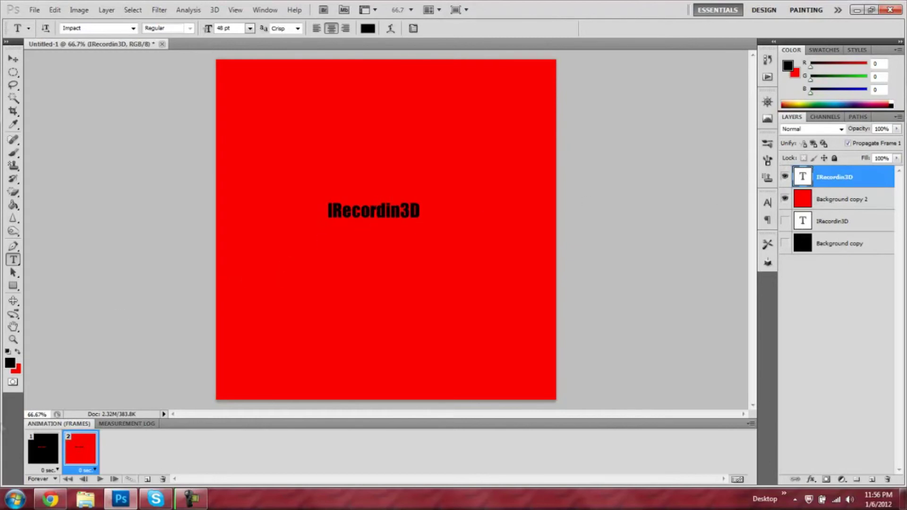
click(53, 471)
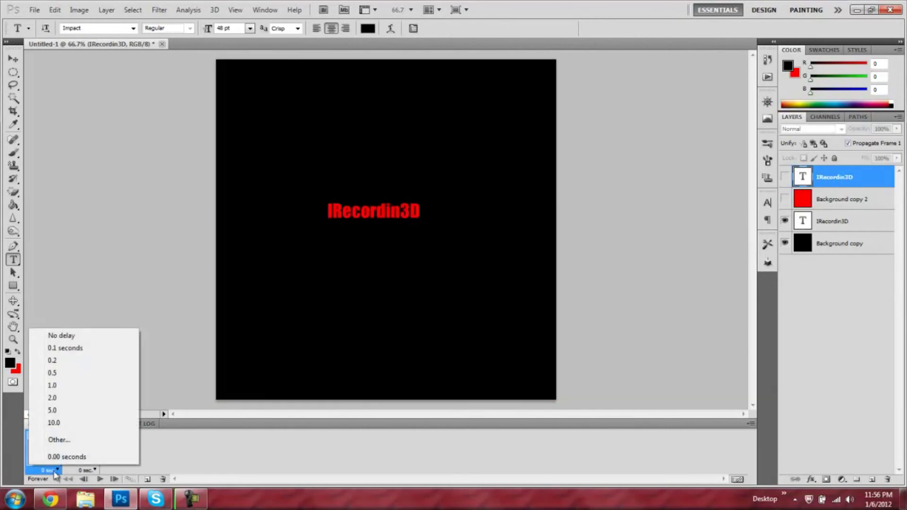
click(57, 472)
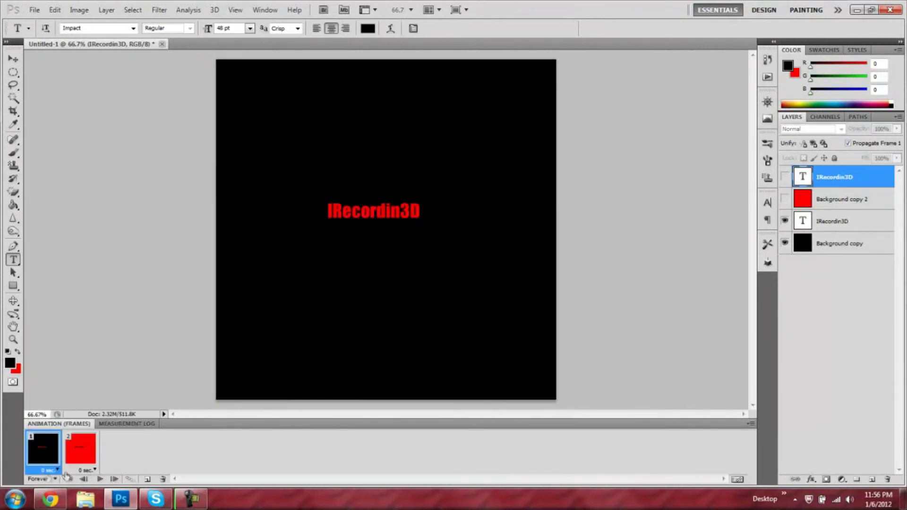
click(55, 471)
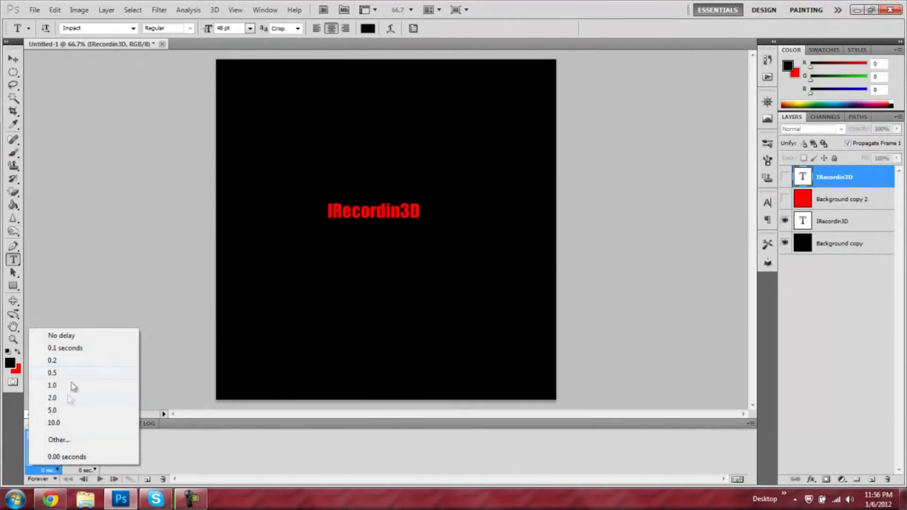
click(62, 336)
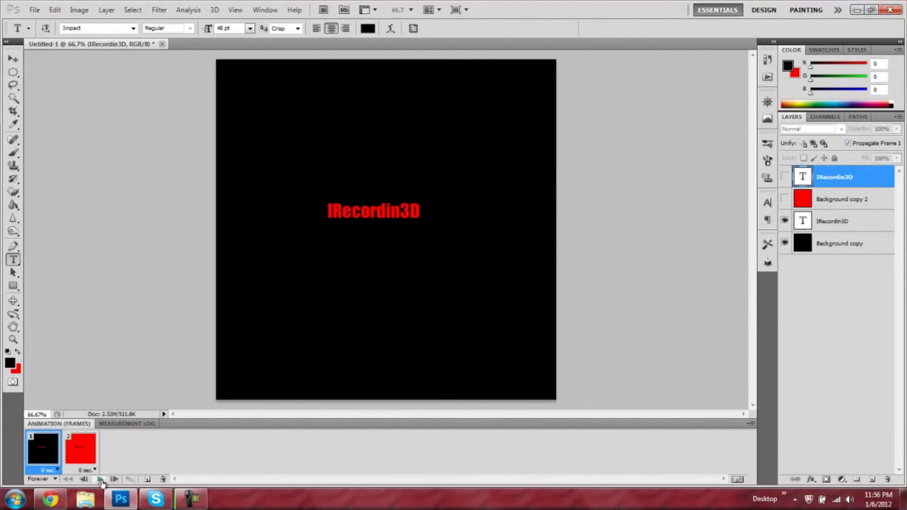
click(99, 478)
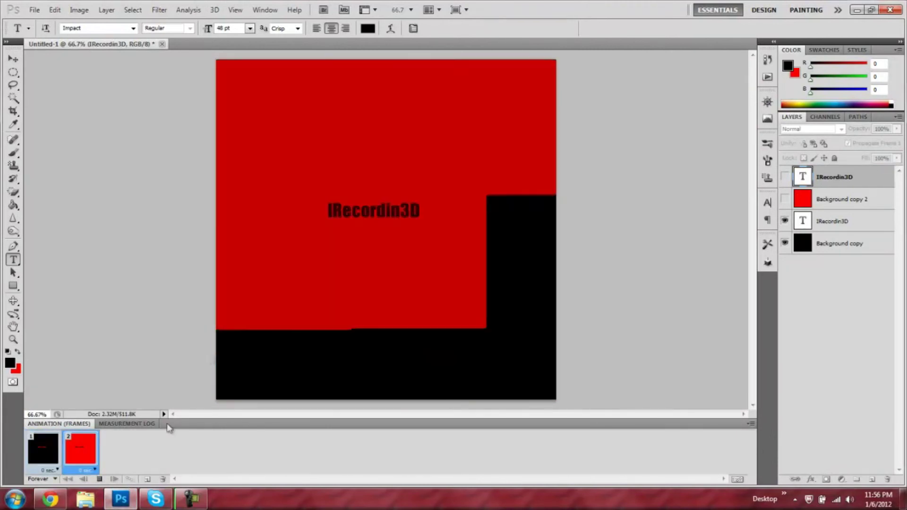
click(99, 479)
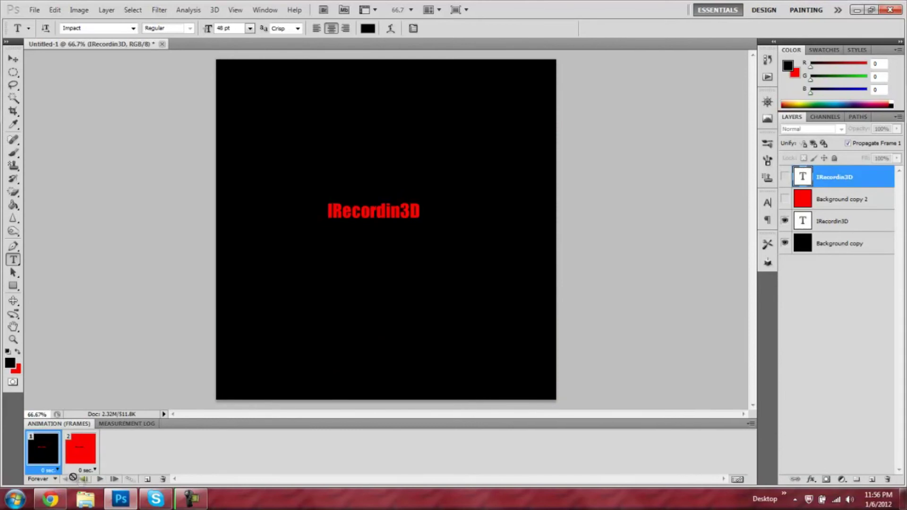
Step: Set both frame delays to 0.5 seconds and play a preview of the loop
click(56, 470)
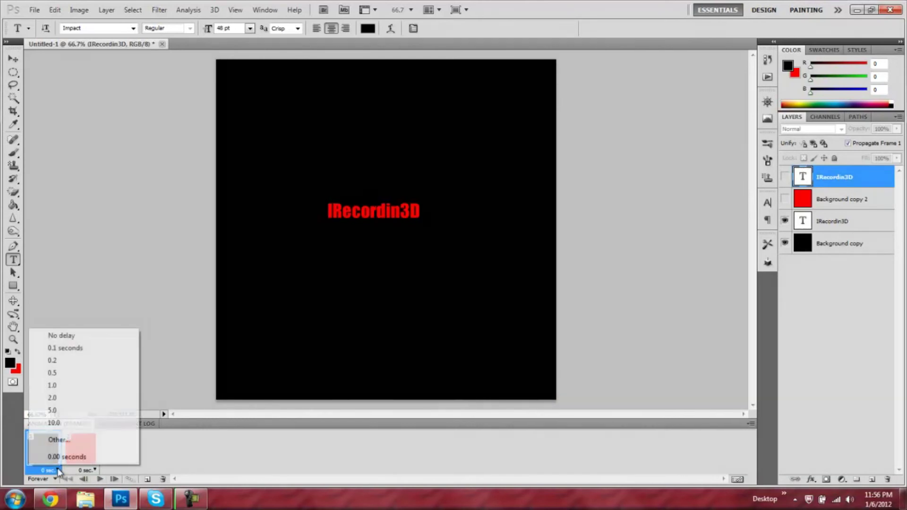
click(81, 372)
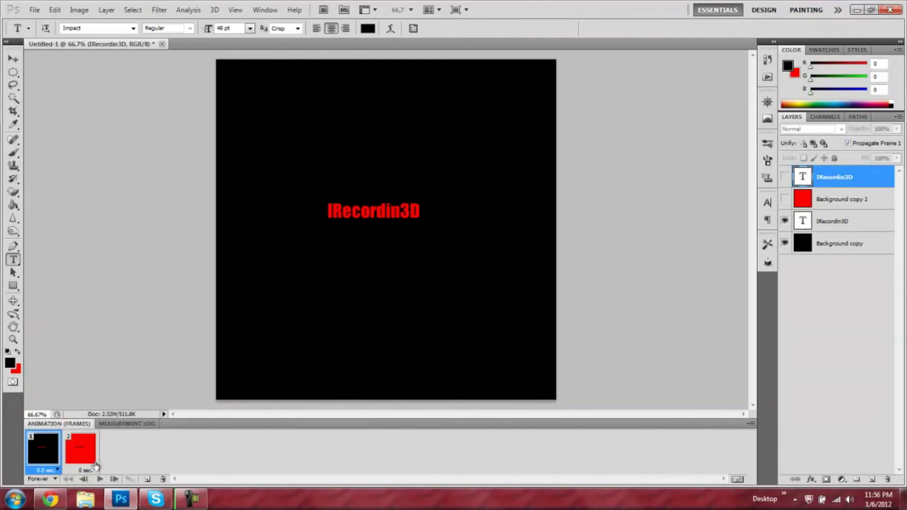
click(92, 455)
click(94, 468)
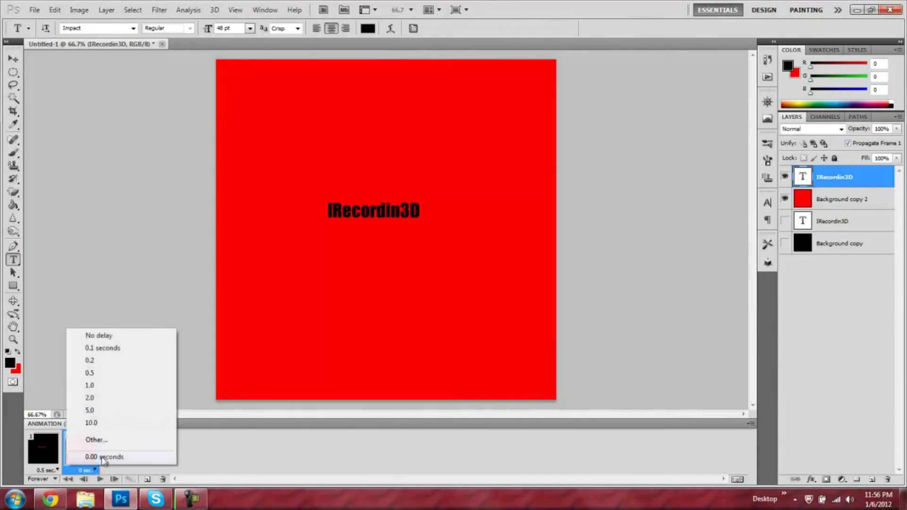
click(129, 378)
click(114, 479)
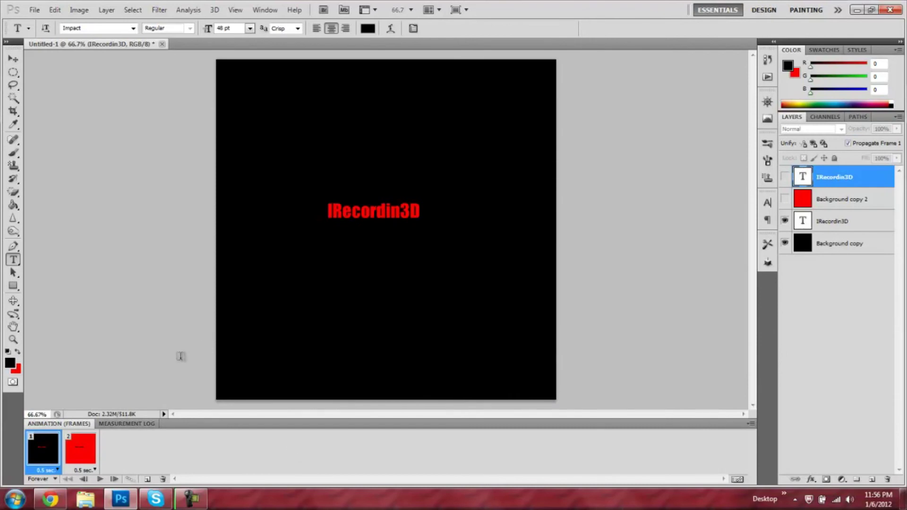
click(99, 479)
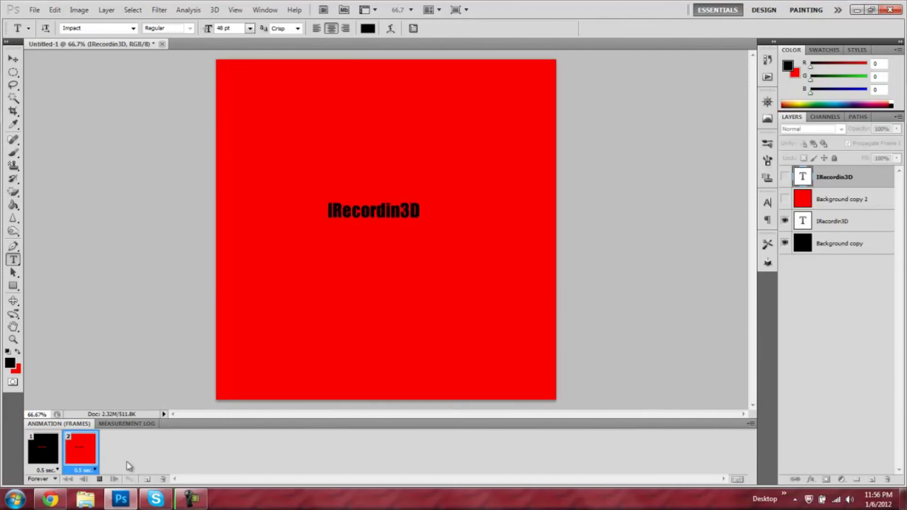
Step: Change both frame delays to 0.1 seconds and preview the faster flash
click(94, 470)
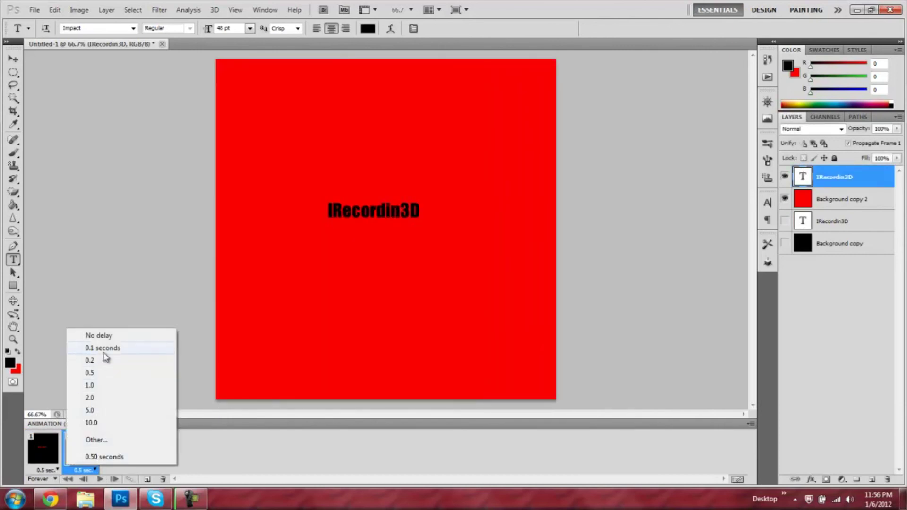
click(104, 349)
click(56, 470)
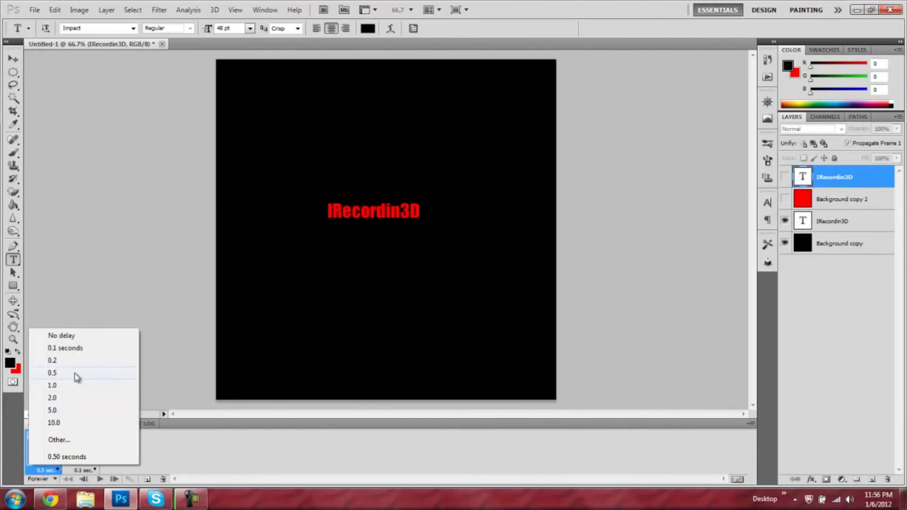
click(85, 348)
click(100, 479)
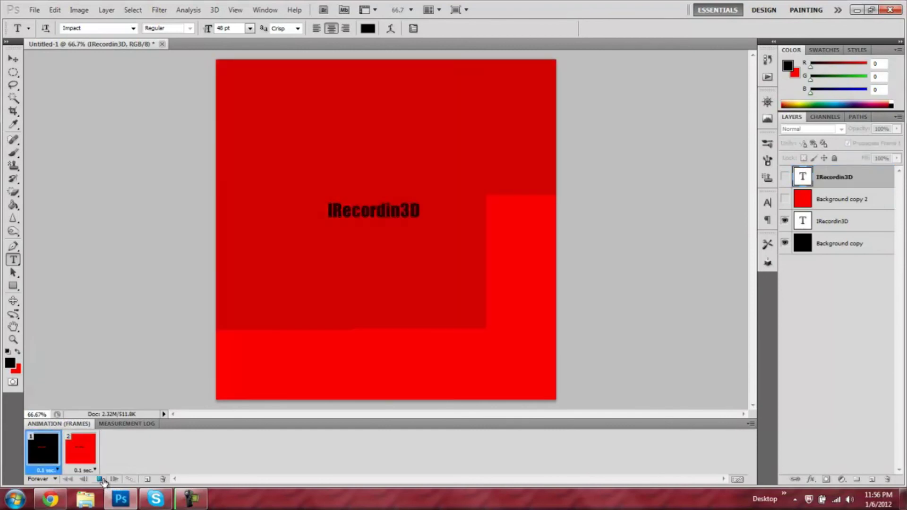
click(102, 480)
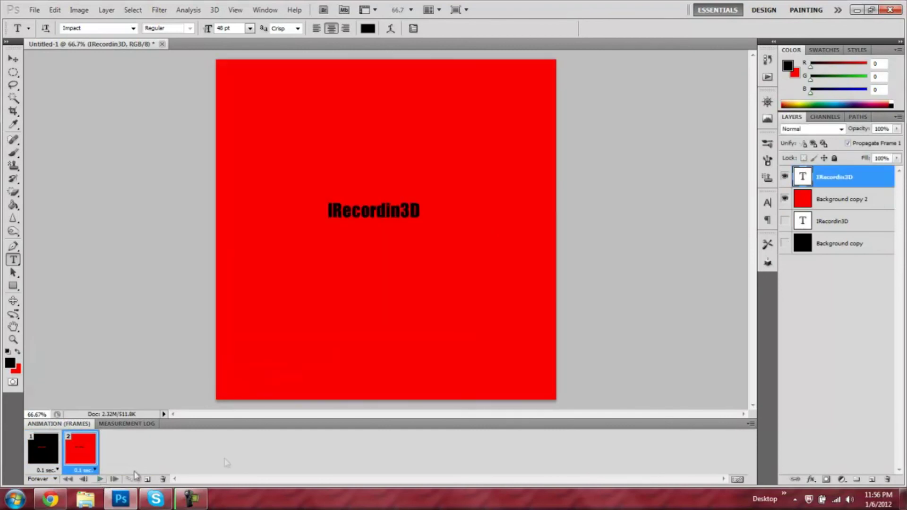